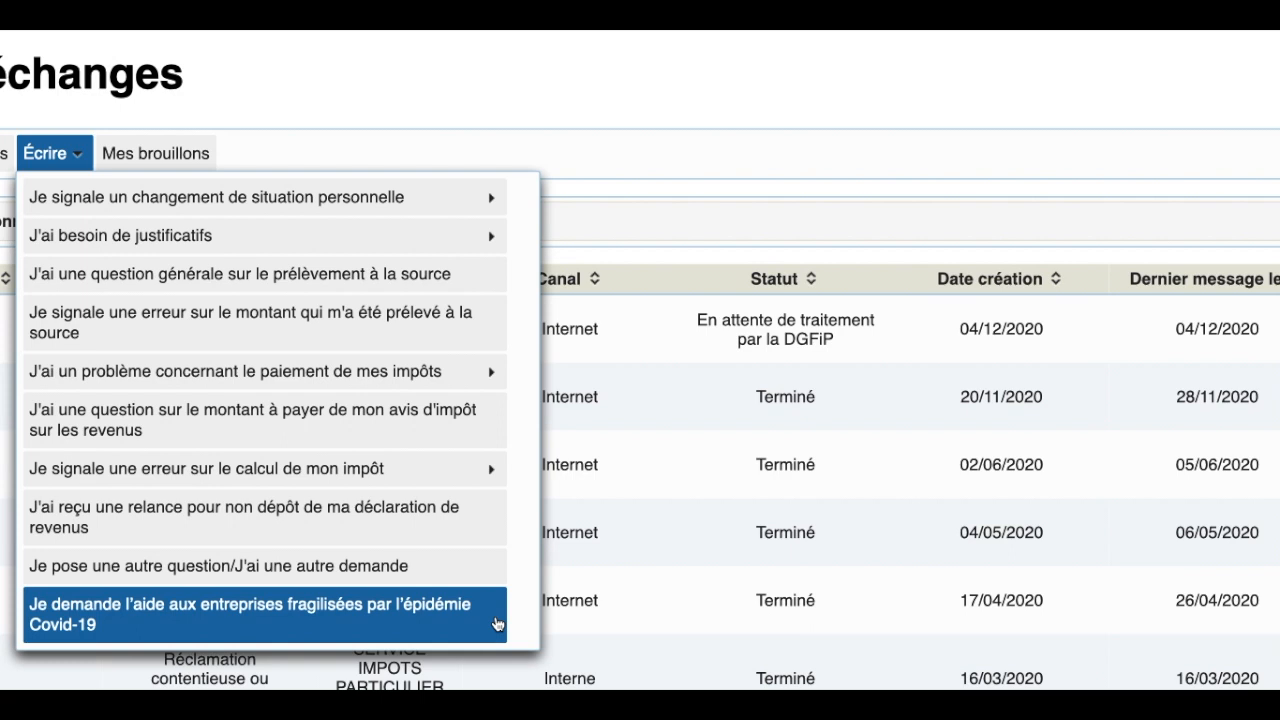
Step: Start a new request for the aid to businesses weakened by the Covid-19 epidemic
left_click(497, 624)
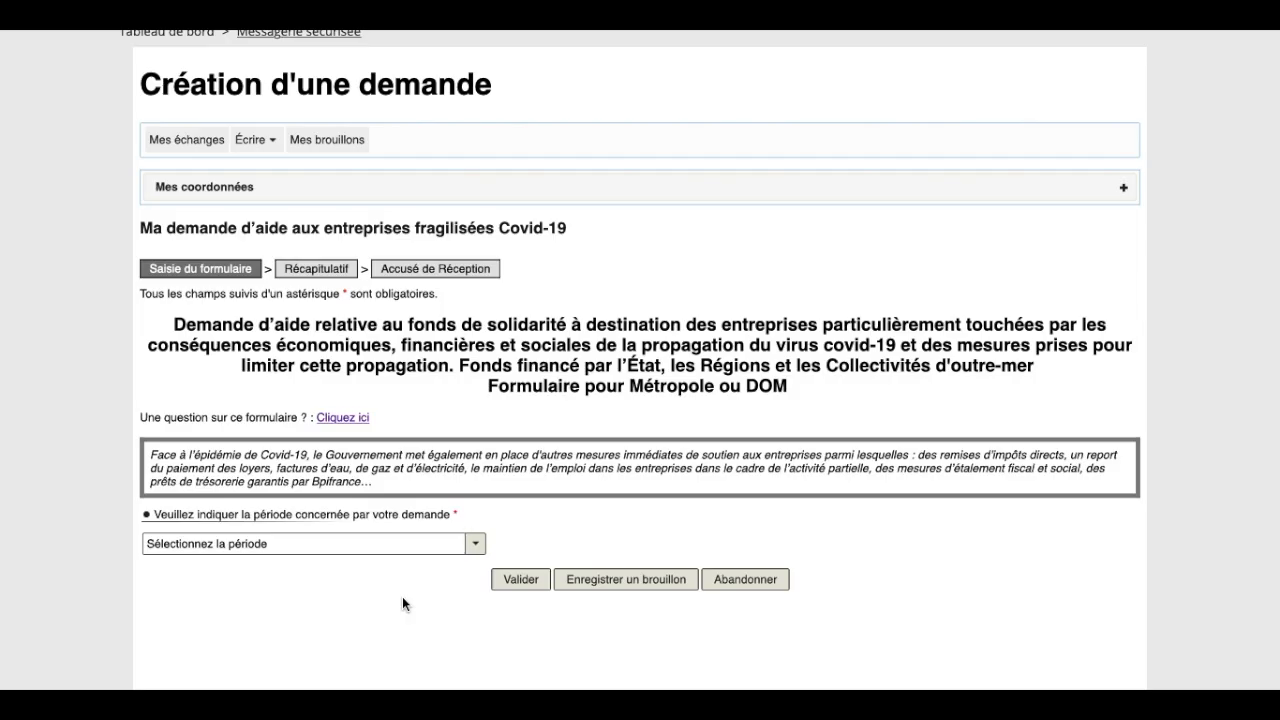
Step: Choose the 01/11/2020–30/11/2020 request period and enter the establishment's SIREN
left_click(357, 550)
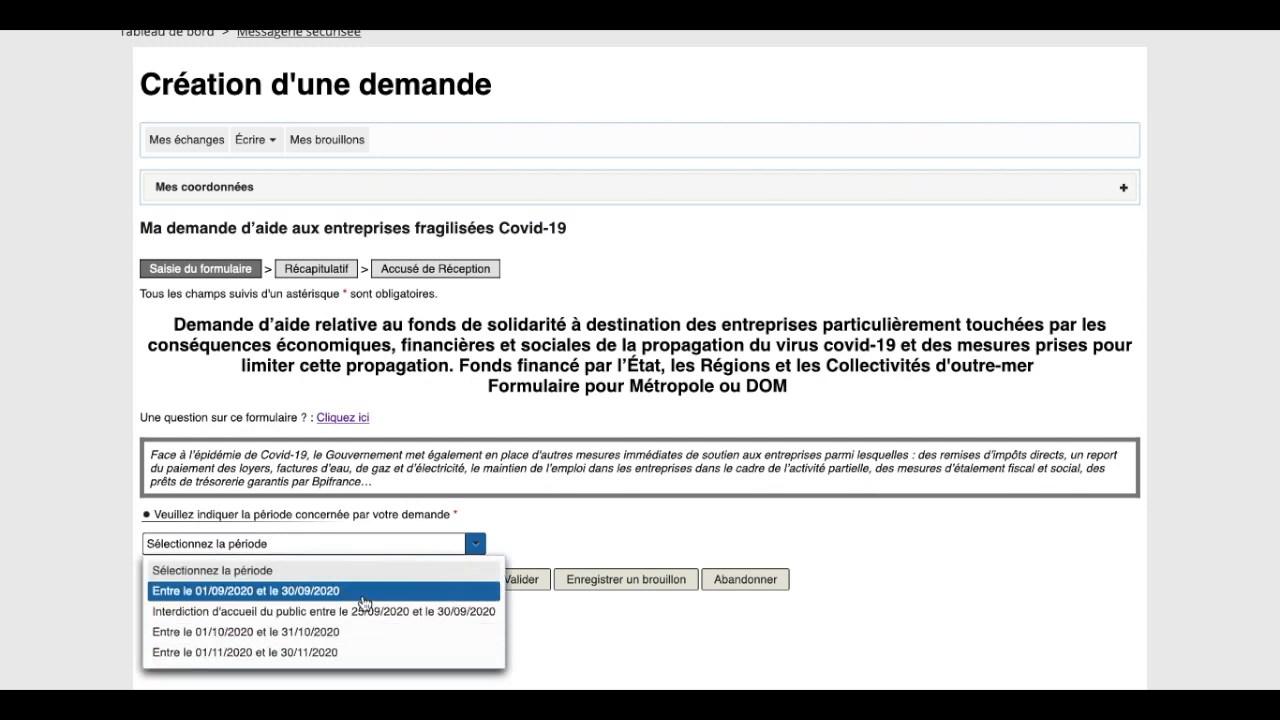
left_click(360, 652)
scroll(358, 656, "down", 1)
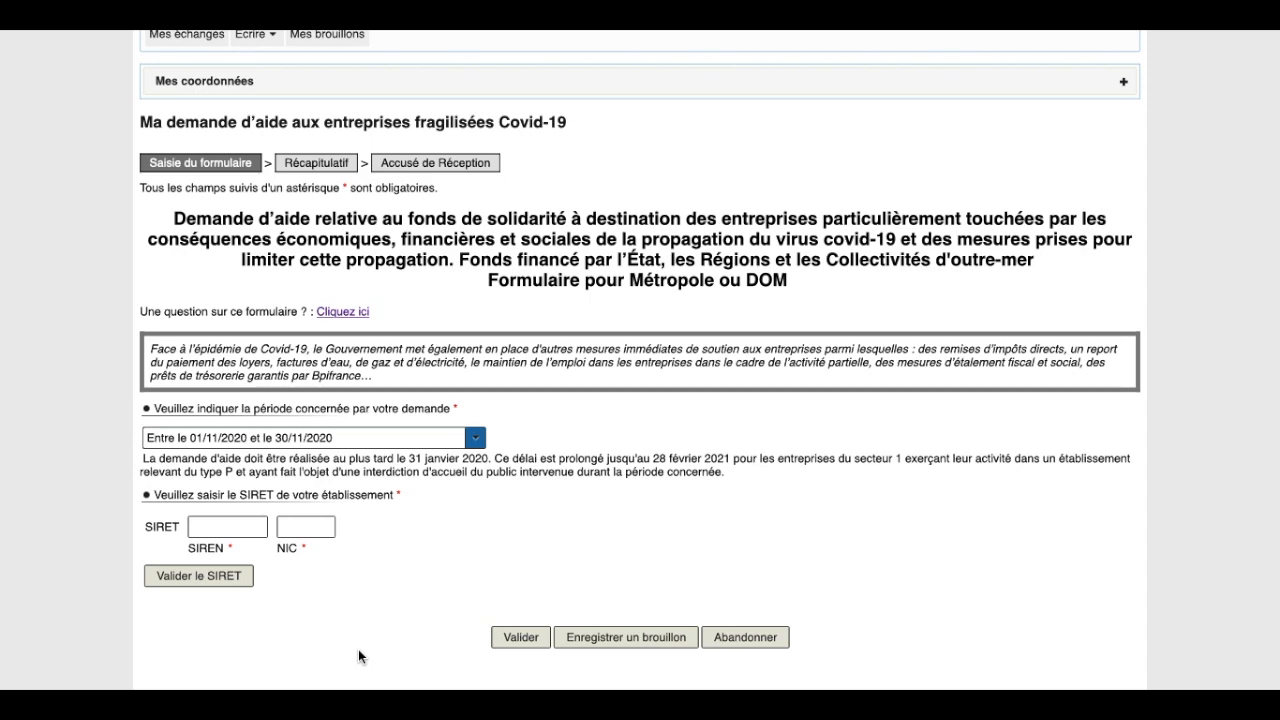
left_click(227, 526)
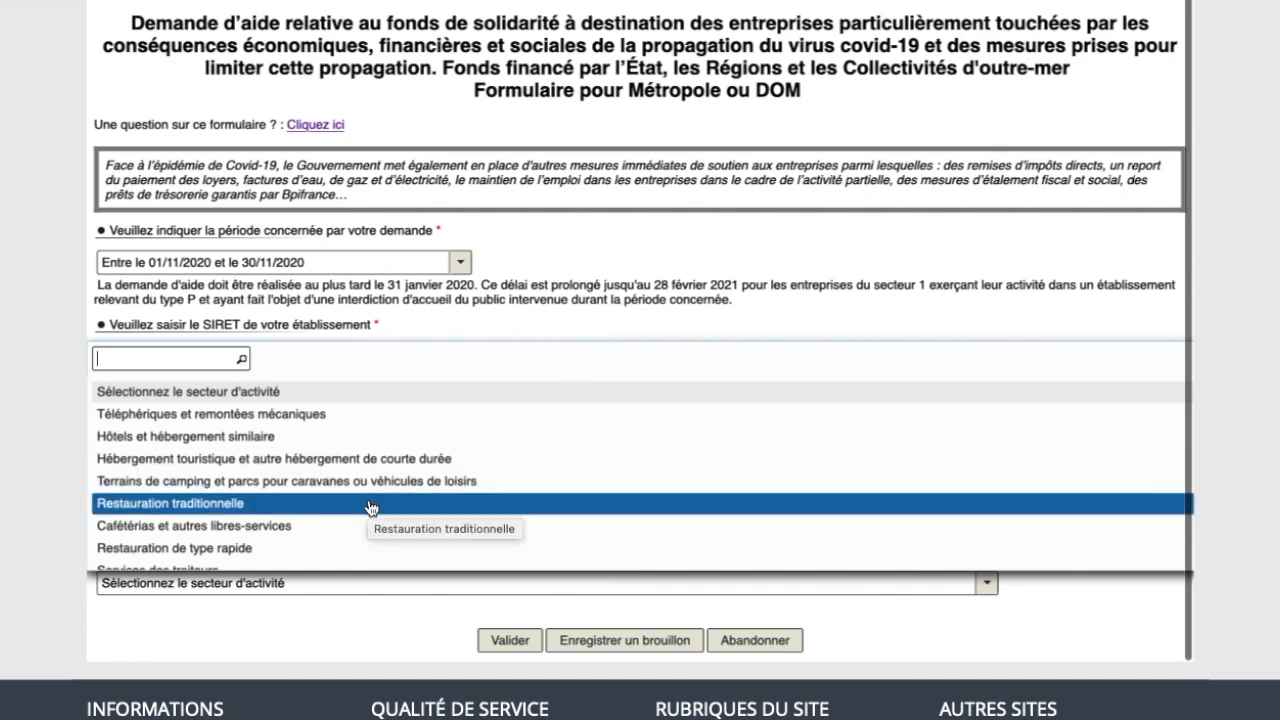
Step: Pick 'Restauration traditionnelle' as the main sector and certify it runs no type P venue
scroll(370, 507, "down", 1)
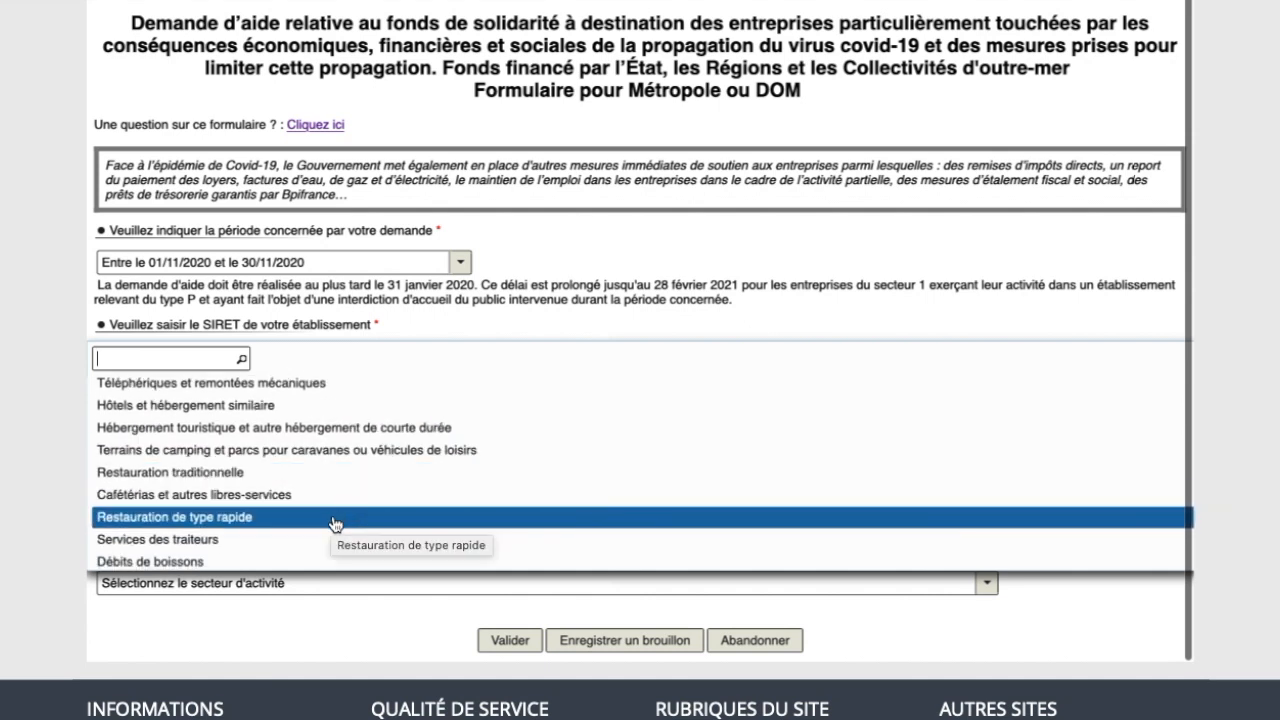
scroll(334, 523, "down", 1)
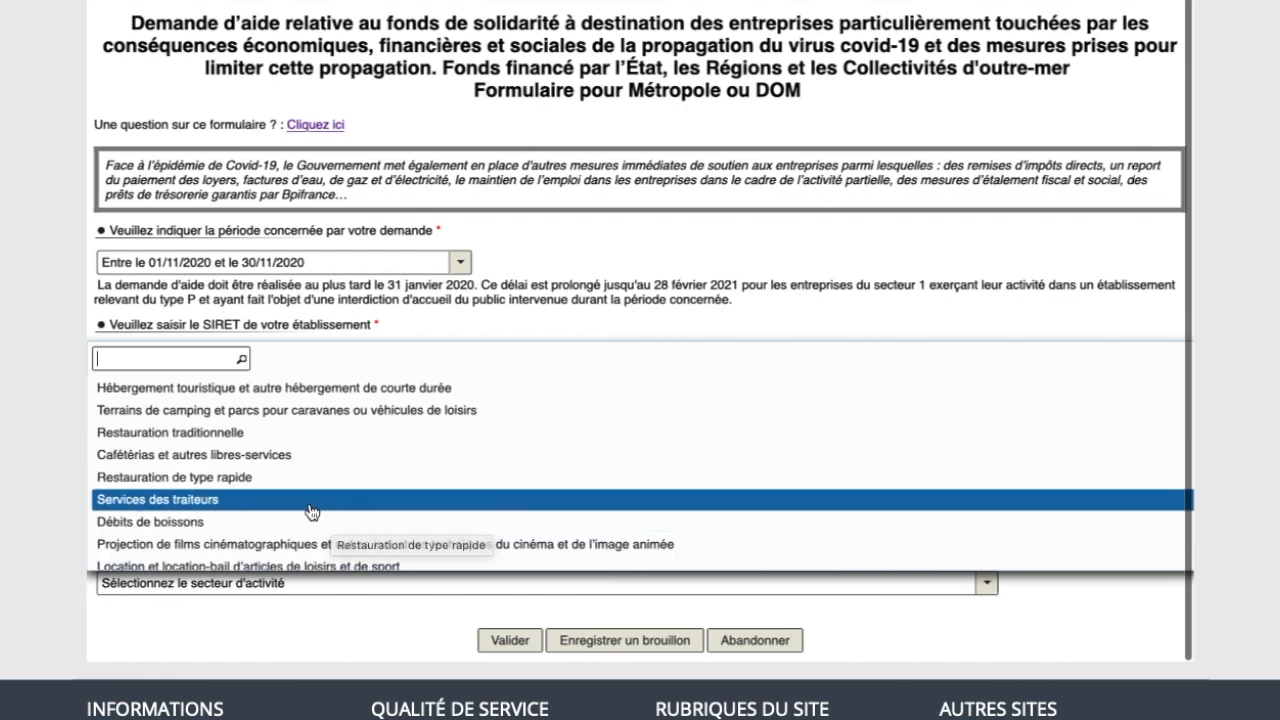
scroll(311, 512, "down", 2)
scroll(311, 512, "down", 3)
scroll(311, 512, "down", 2)
scroll(311, 512, "down", 2)
scroll(311, 512, "up", 7)
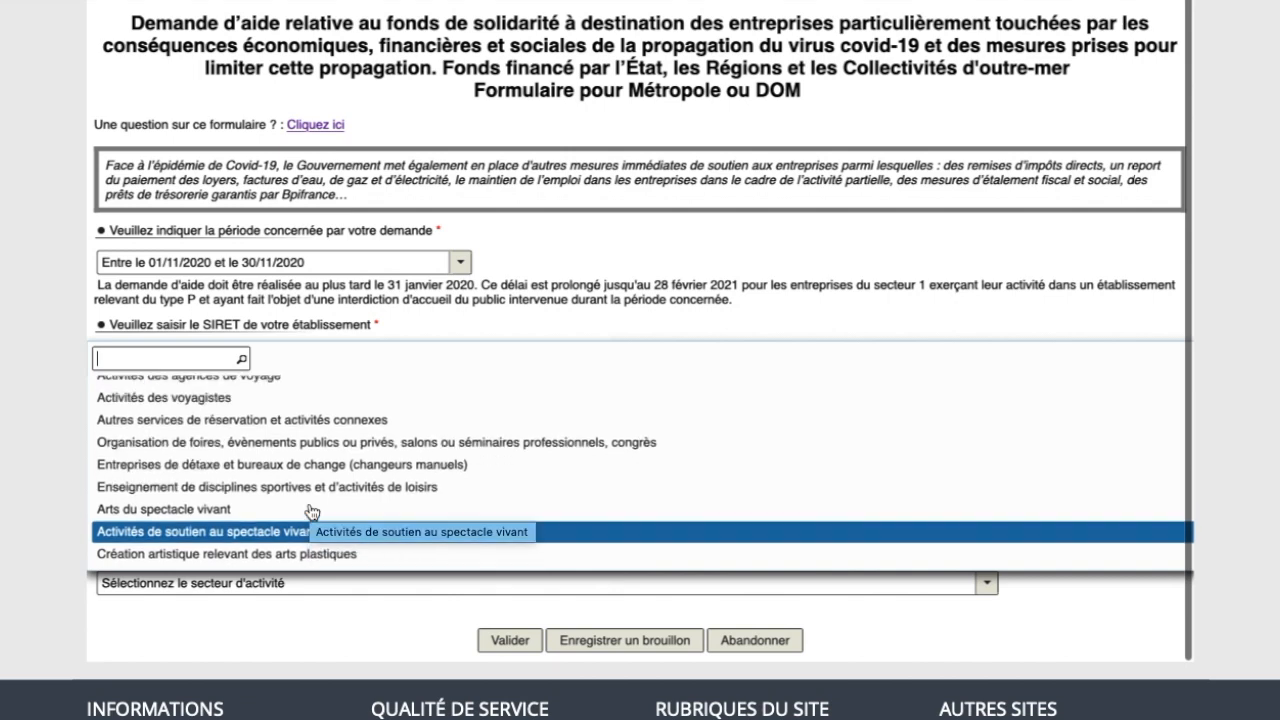
scroll(311, 512, "up", 2)
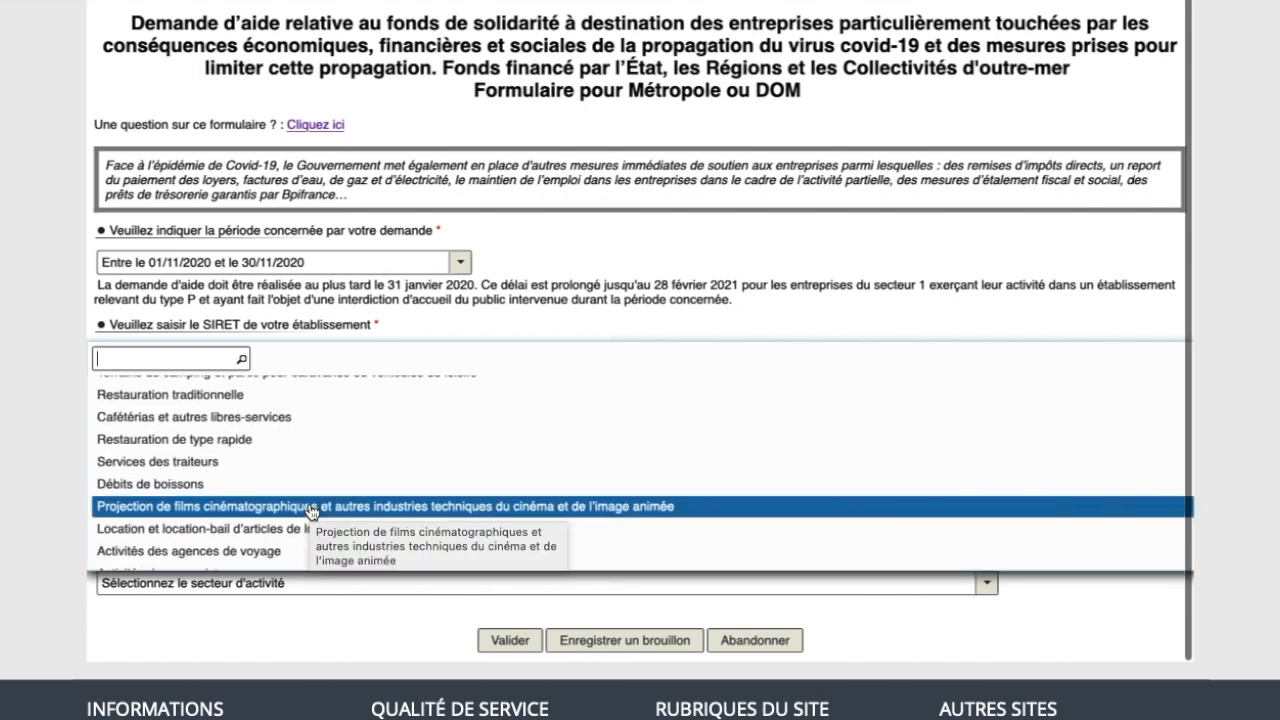
scroll(311, 512, "up", 2)
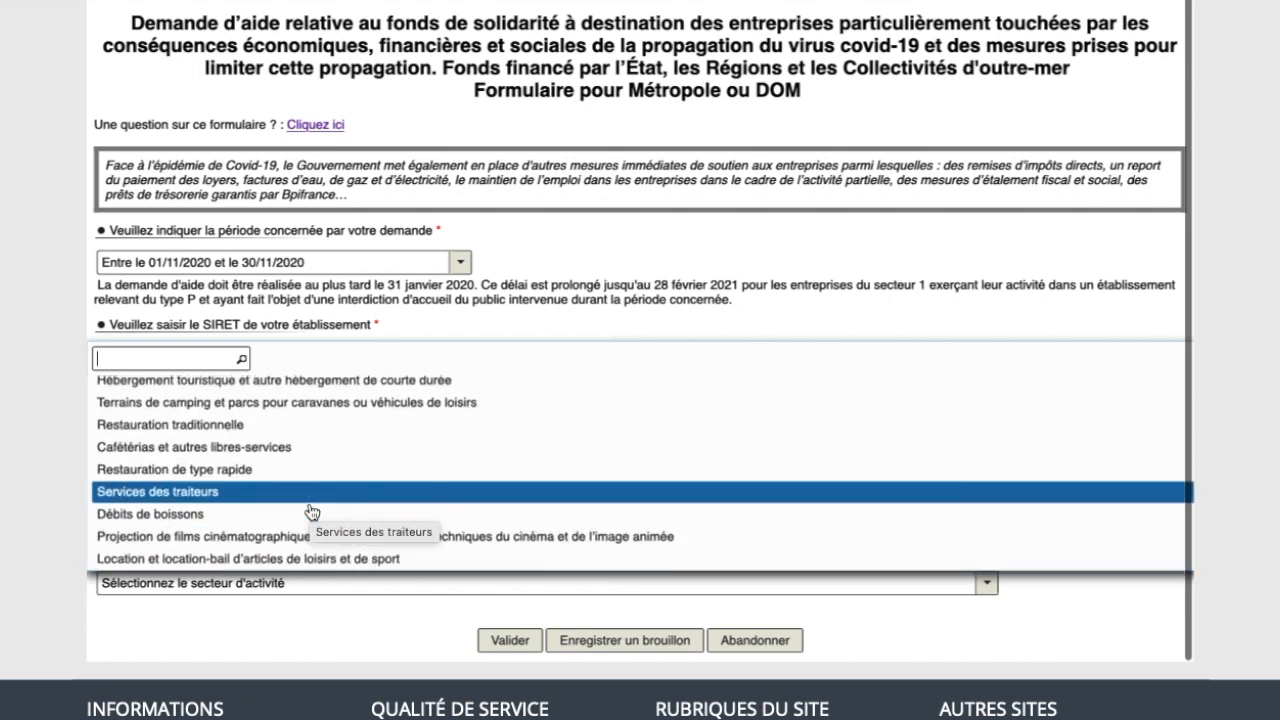
left_click(216, 425)
scroll(300, 550, "down", 1)
left_click(109, 596)
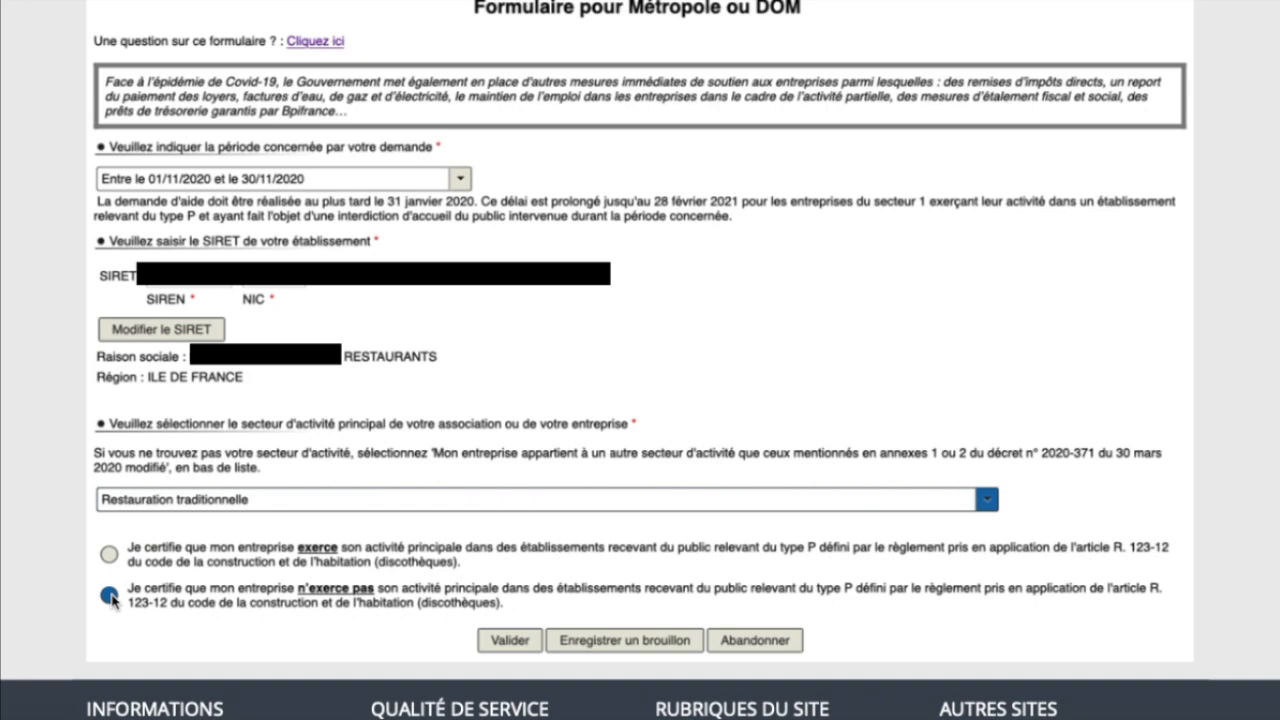
Step: Tick the 'Conditions générales de dépôt' box and enter 15 employees
scroll(417, 424, "down", 6)
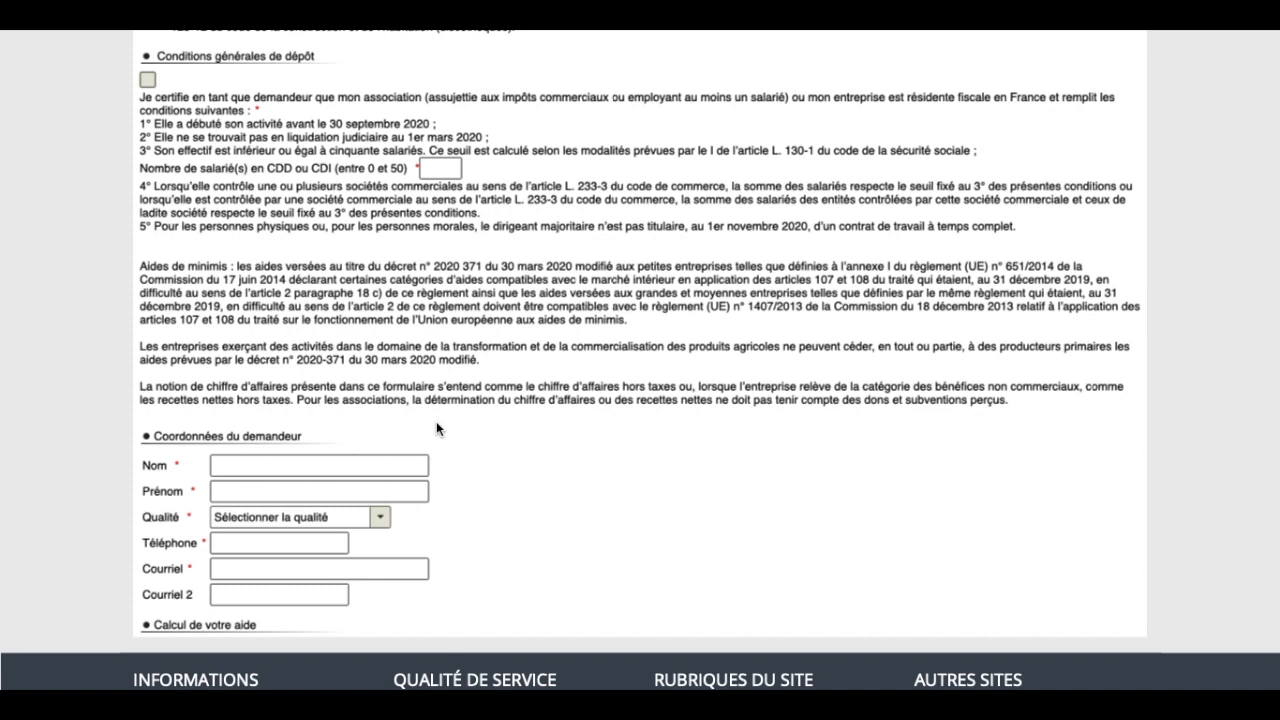
left_click(147, 80)
left_click(441, 170)
type("15")
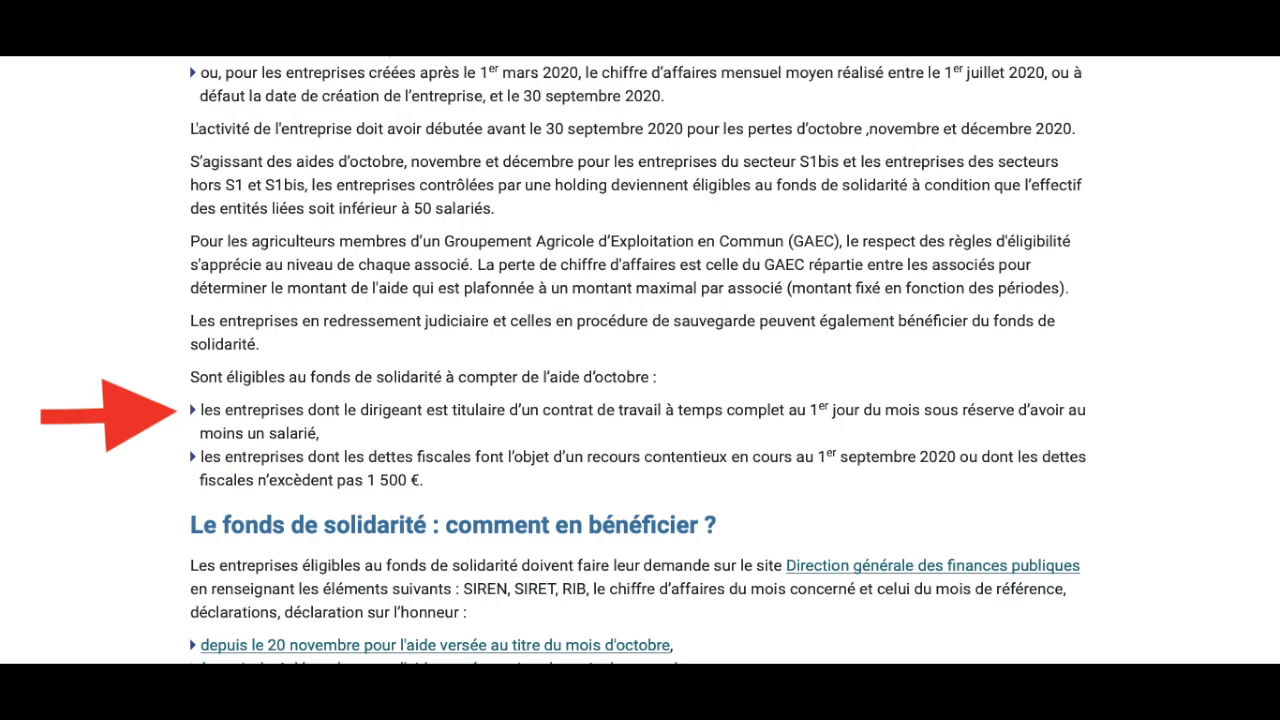
Step: Scroll through the fonds de solidarité eligibility rules page
scroll(482, 401, "down", 1)
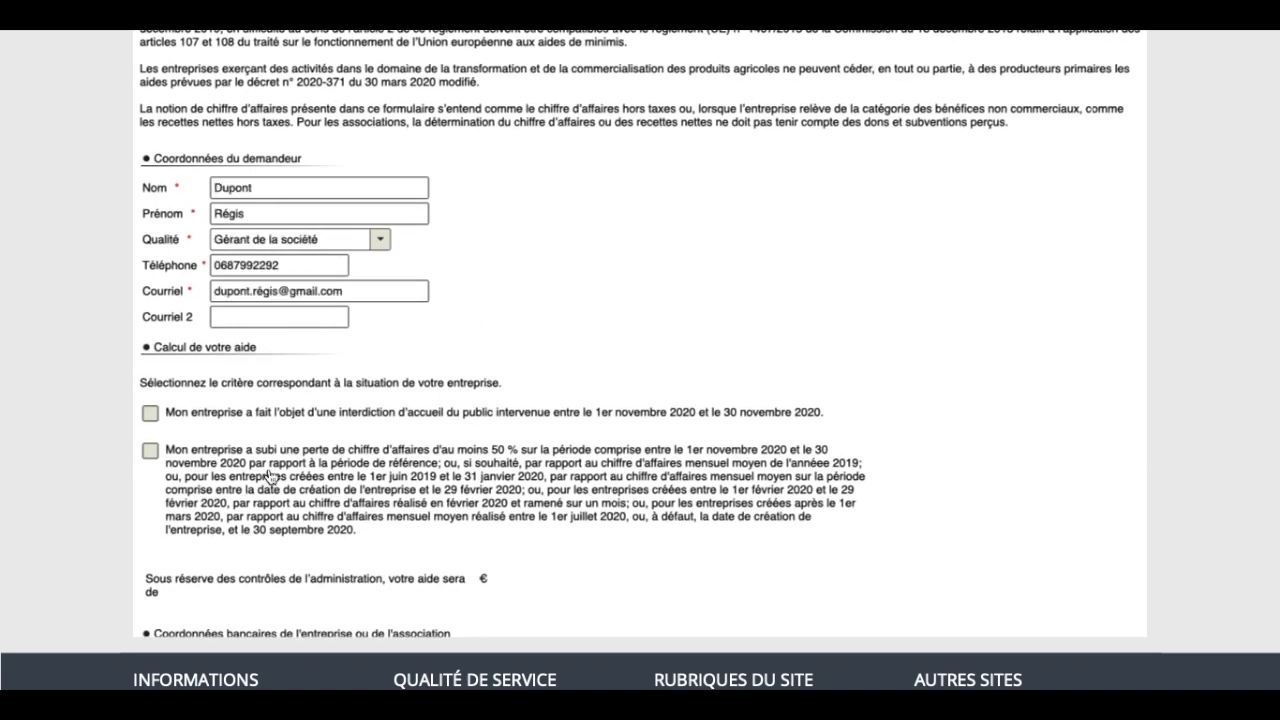
Step: Under 'Calcul de votre aide', tick the 'interdiction d'accueil du public' criterion
scroll(268, 475, "down", 3)
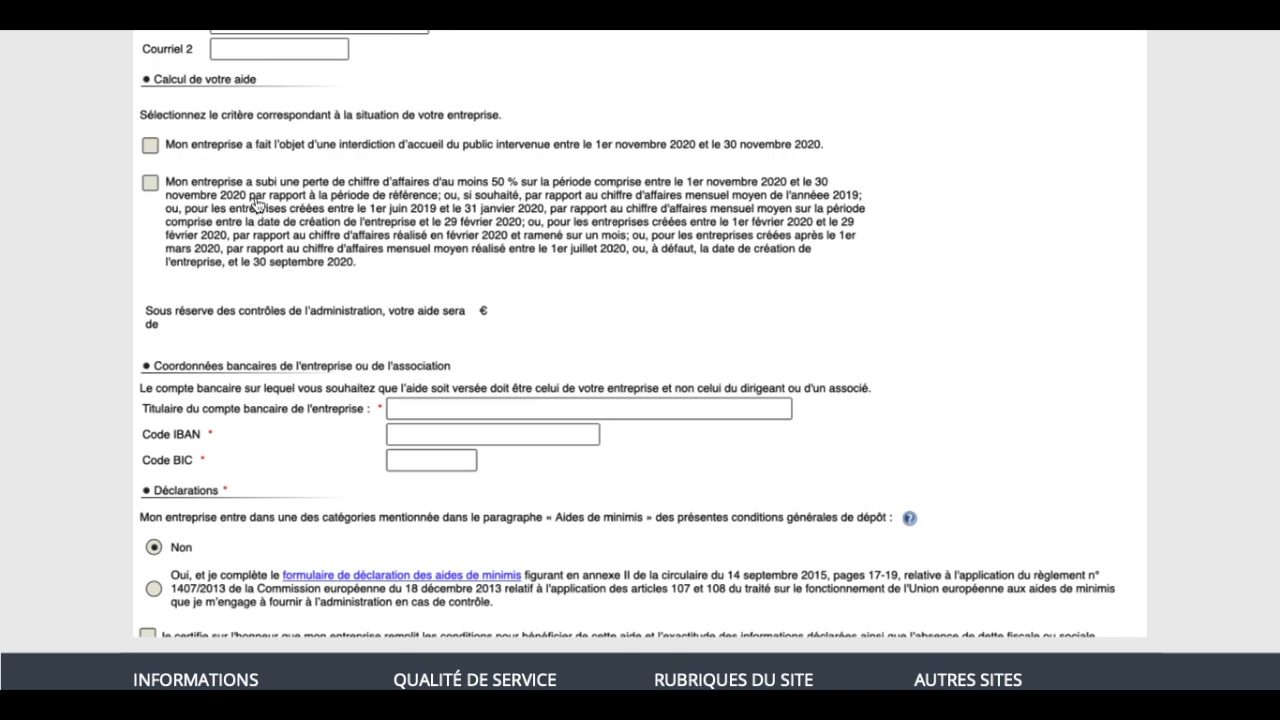
left_click(151, 146)
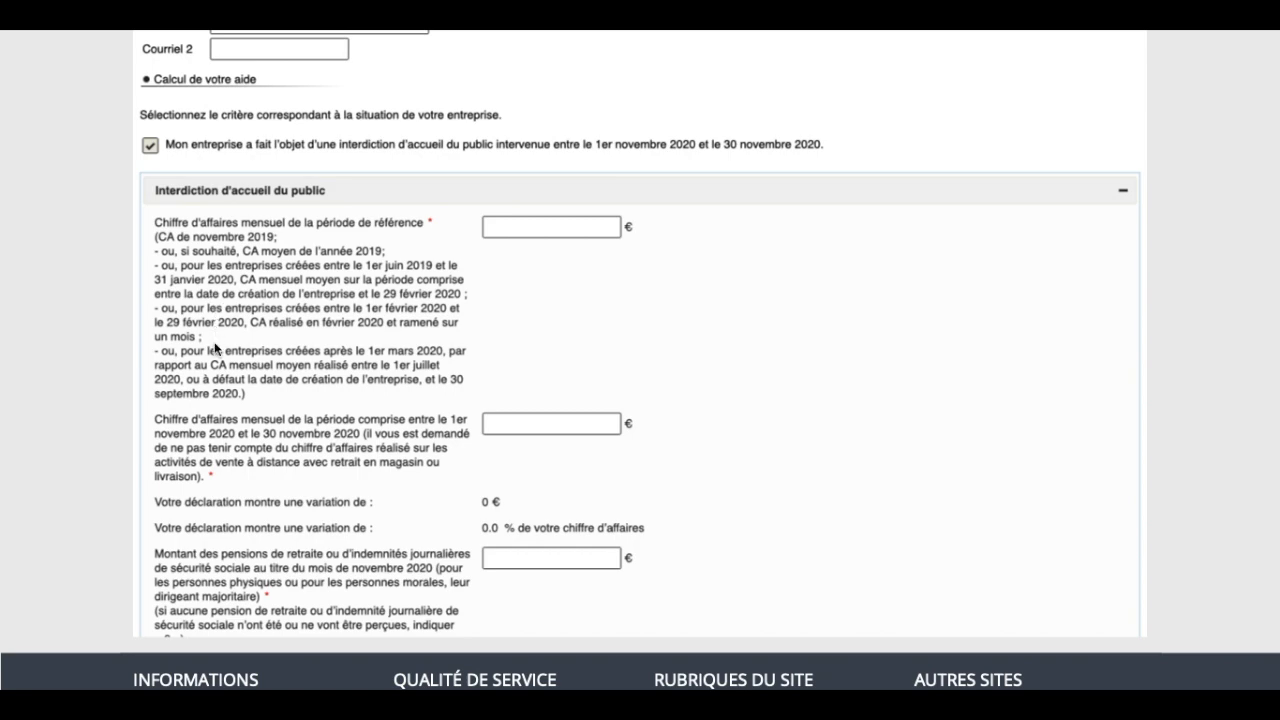
Step: Enter reference turnover 250 000 €, November 2020 turnover 0 € and pensions 0 €
scroll(215, 348, "down", 1)
scroll(215, 348, "down", 2)
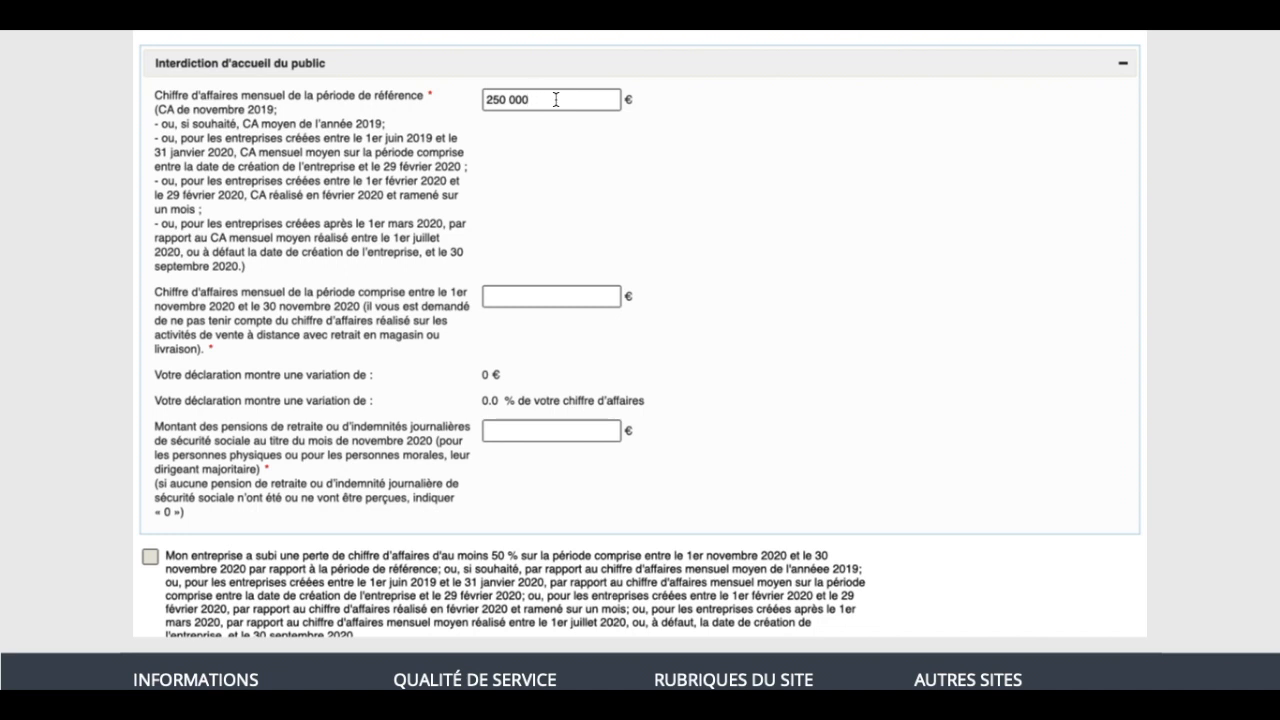
left_click(530, 300)
type("0")
type("0")
scroll(211, 383, "down", 3)
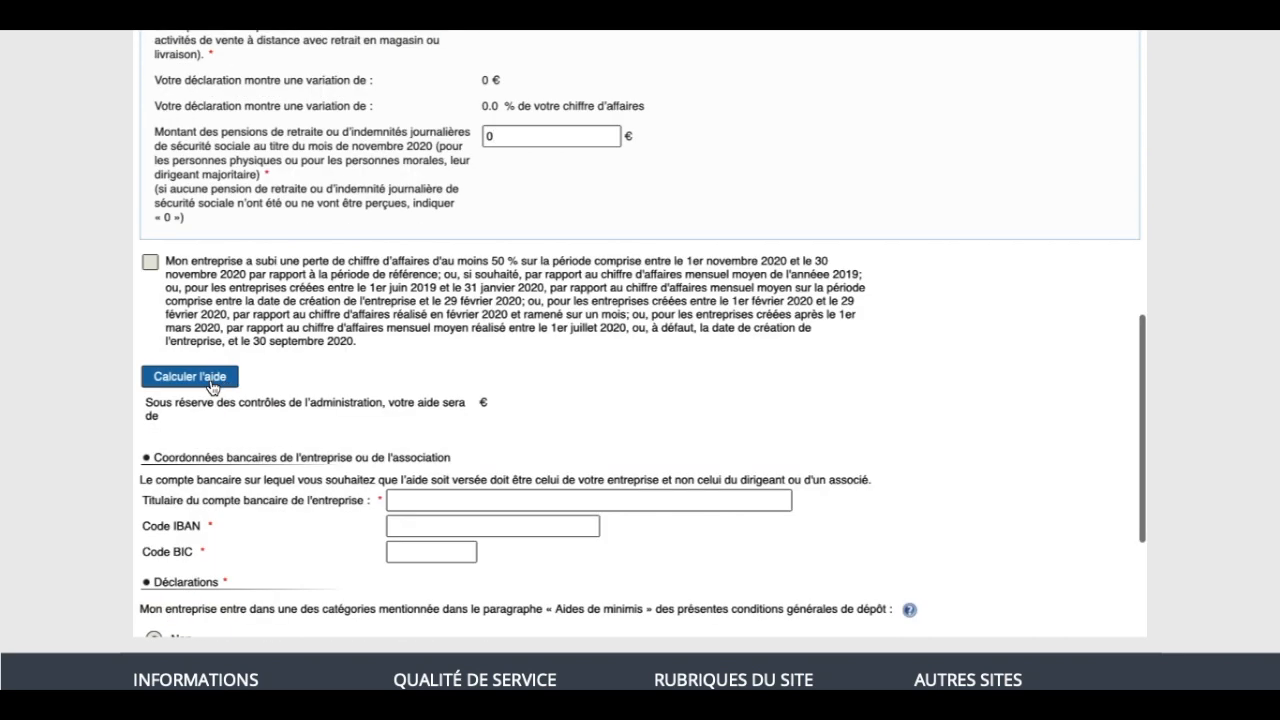
Step: Calculate the aid (10000 €) and enter the account holder, IBAN and BIC
left_click(211, 383)
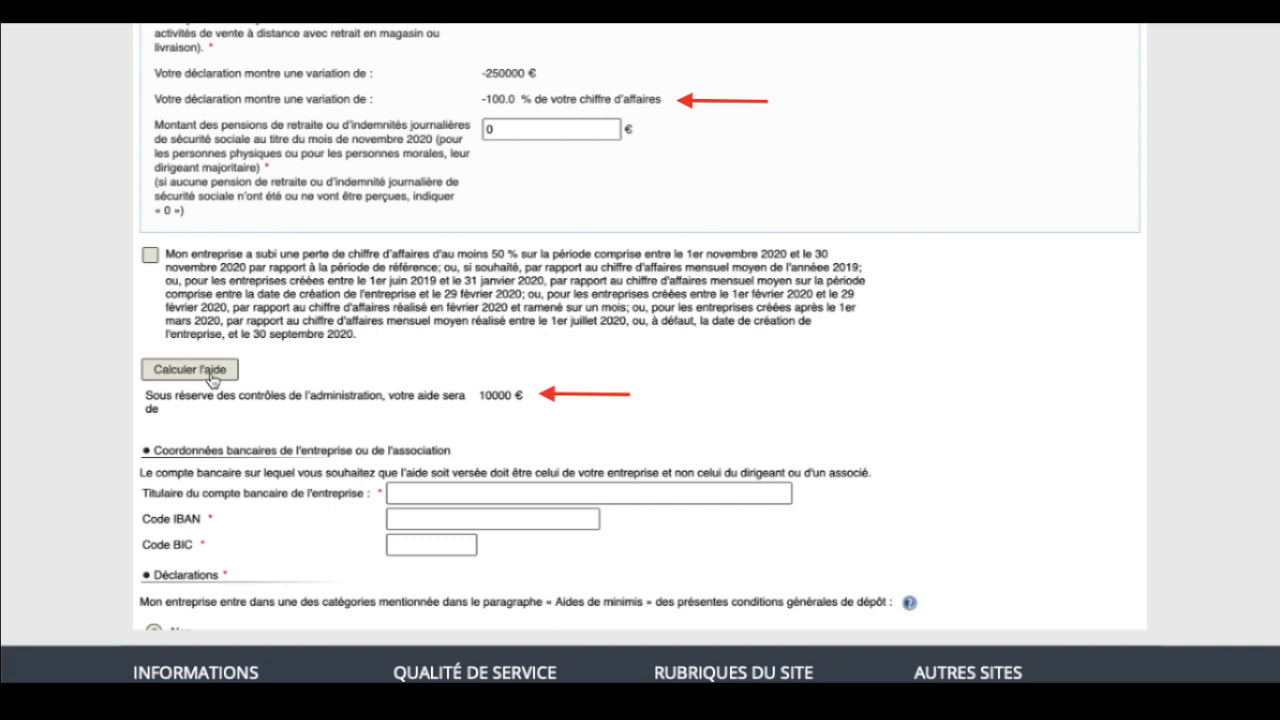
scroll(213, 378, "down", 2)
left_click(436, 416)
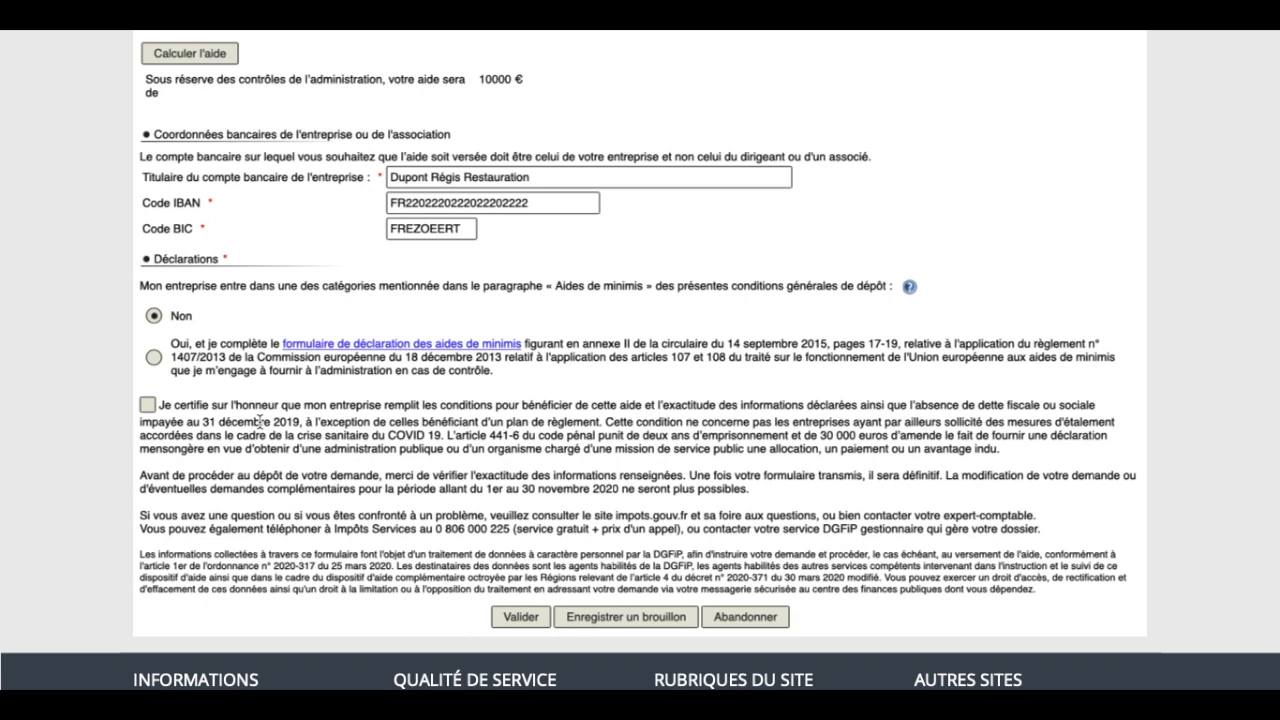
Step: Tick the 'Je certifie sur l'honneur' box in the Déclarations section
left_click(149, 405)
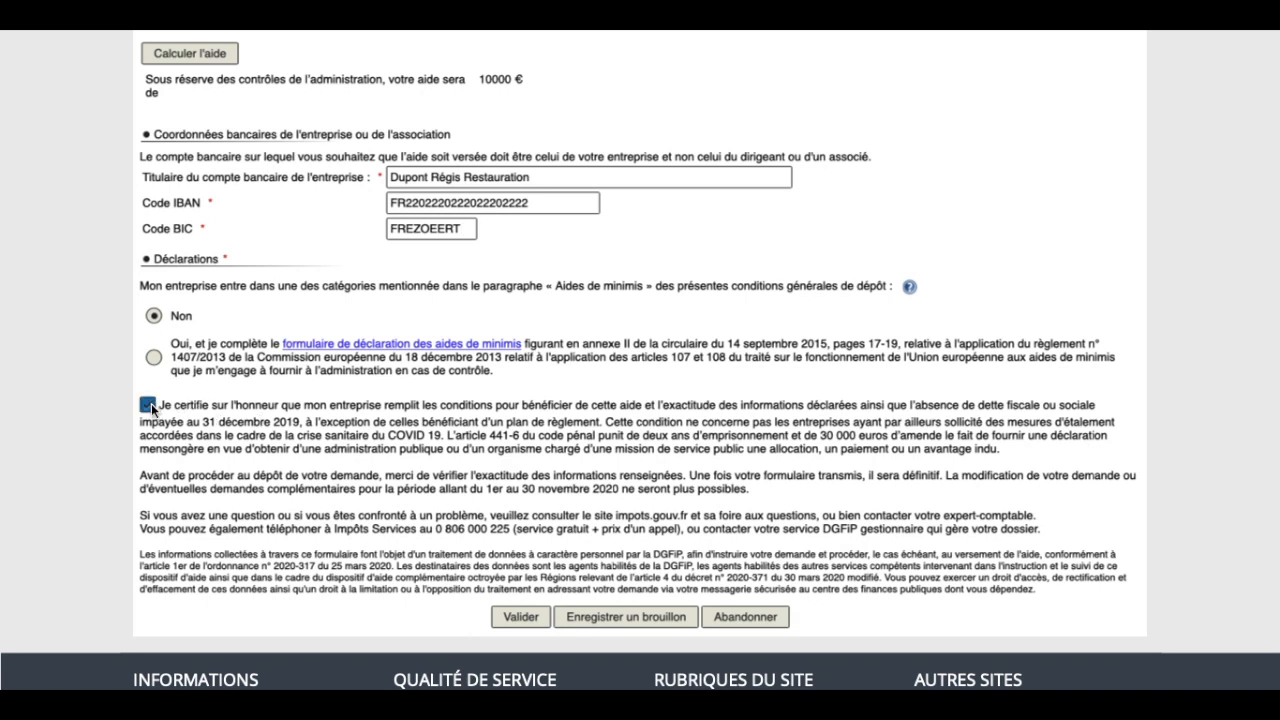